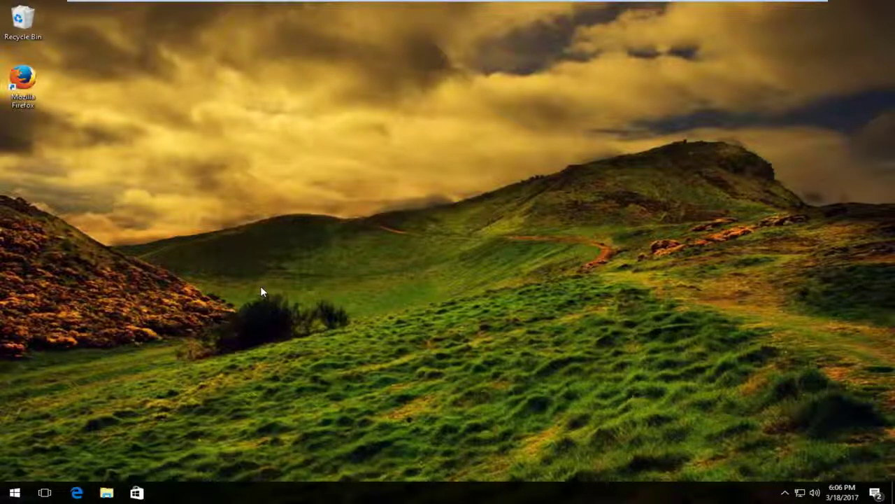
Open the Start menu from the taskbar to show apps and tiles
left_click(27, 491)
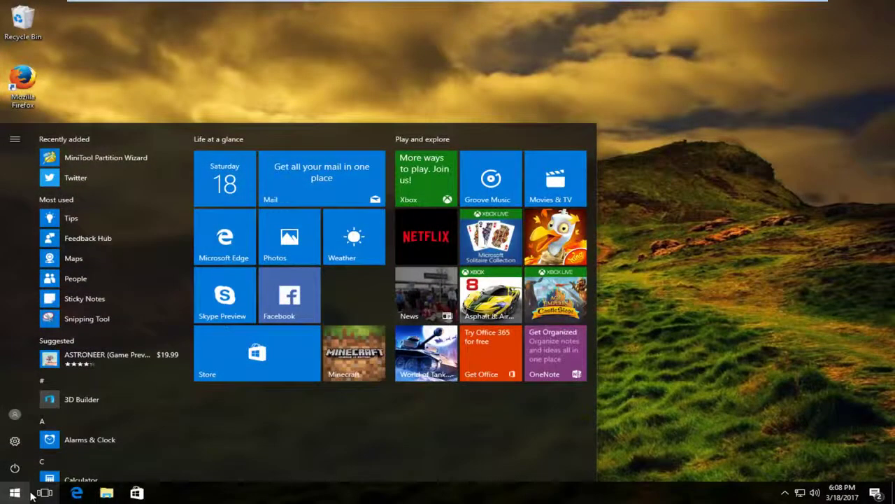
Search 'settings', launch the Settings app and go to Network & Internet
type("s")
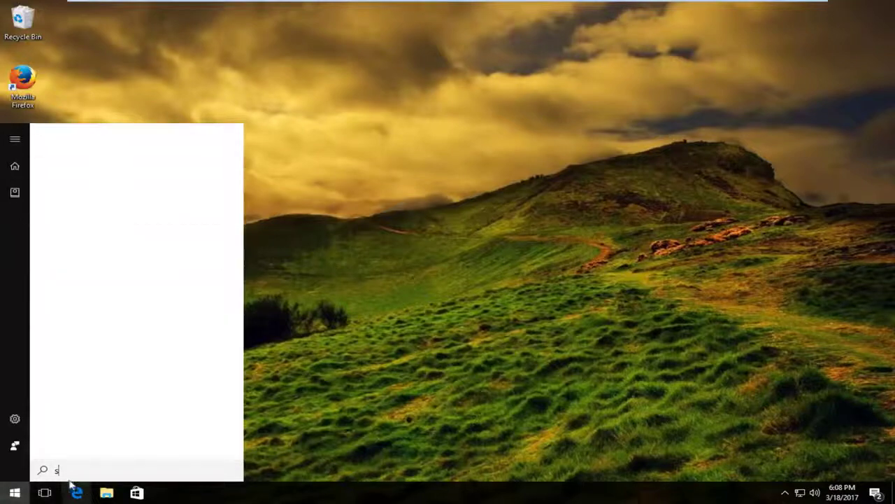
type("ettings")
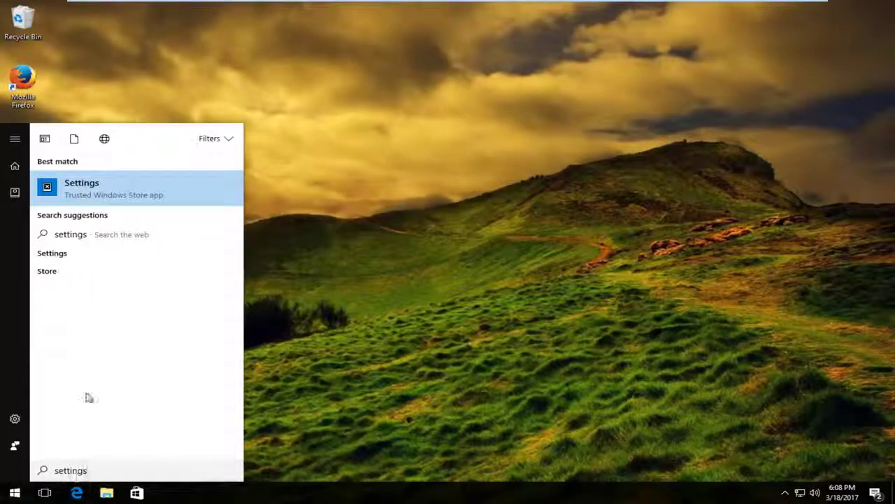
left_click(89, 192)
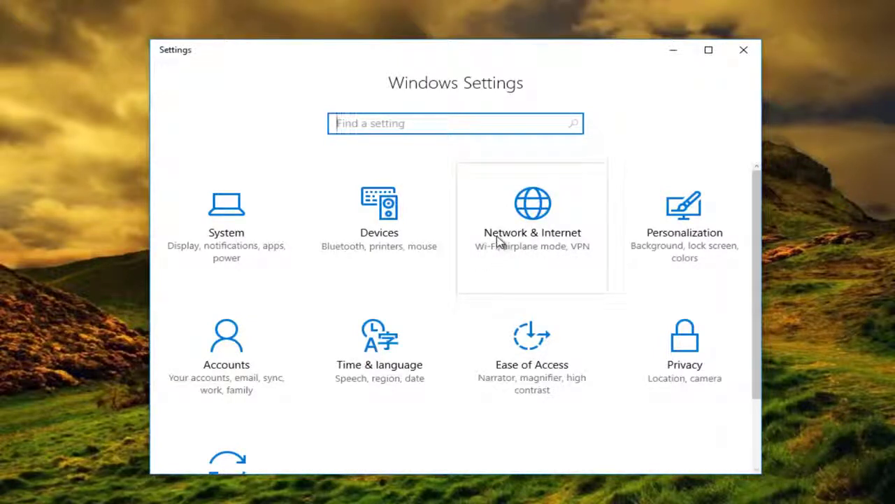
left_click(540, 224)
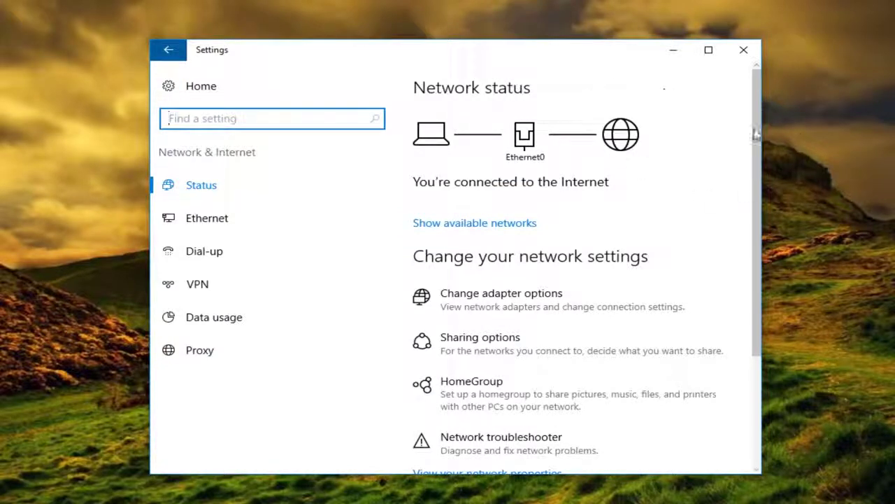
Scroll the Network & Internet status page down and open the Network reset link
left_click_drag(755, 110, 756, 210)
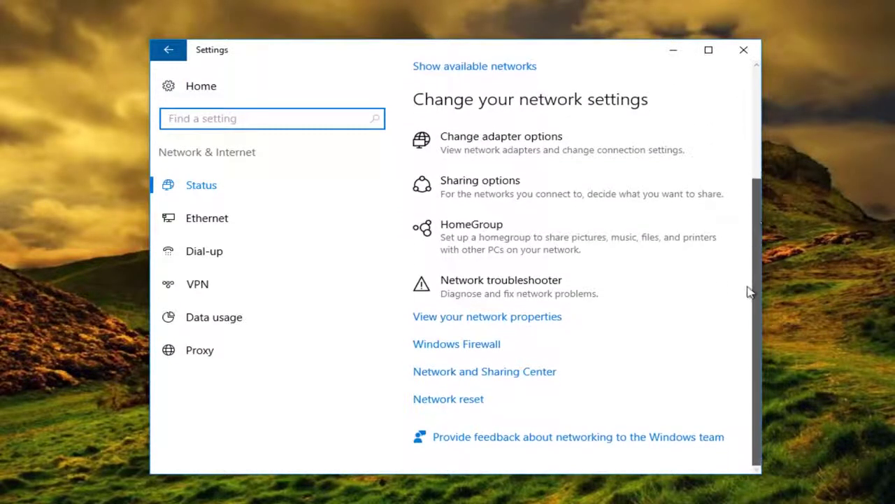
left_click(449, 399)
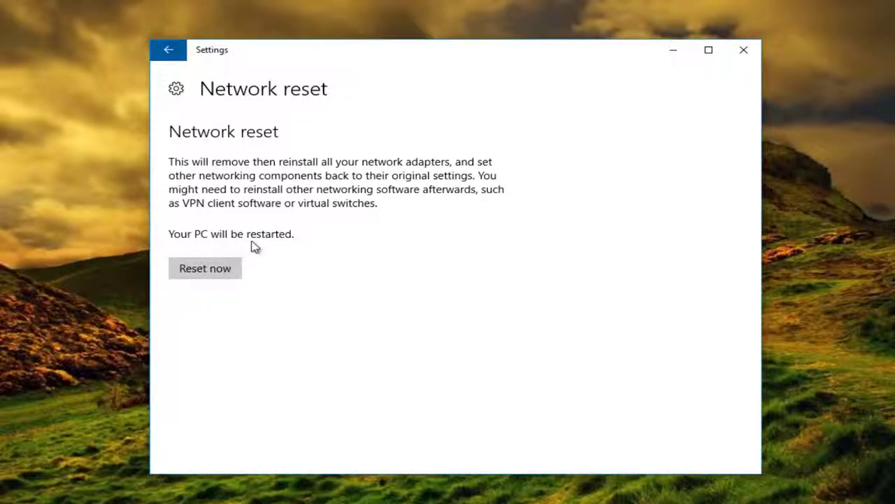
Choose Reset now, confirm with Yes, and close the sign-out notice
left_click(199, 273)
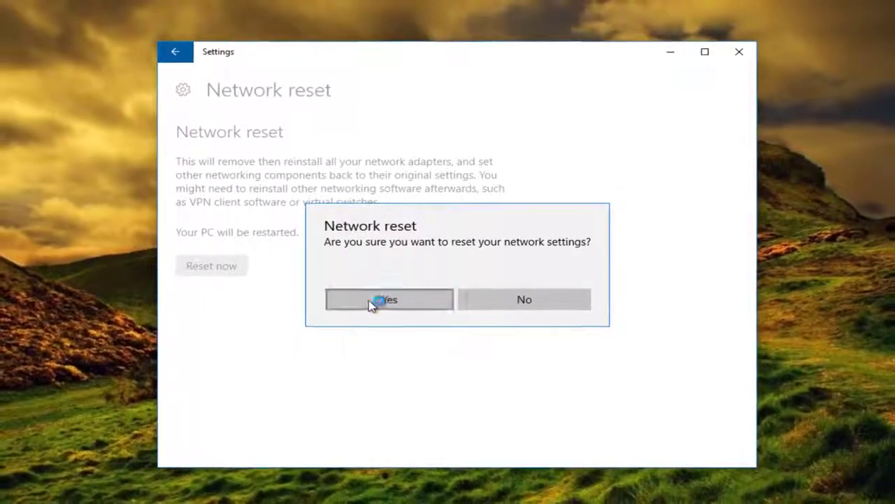
left_click(381, 303)
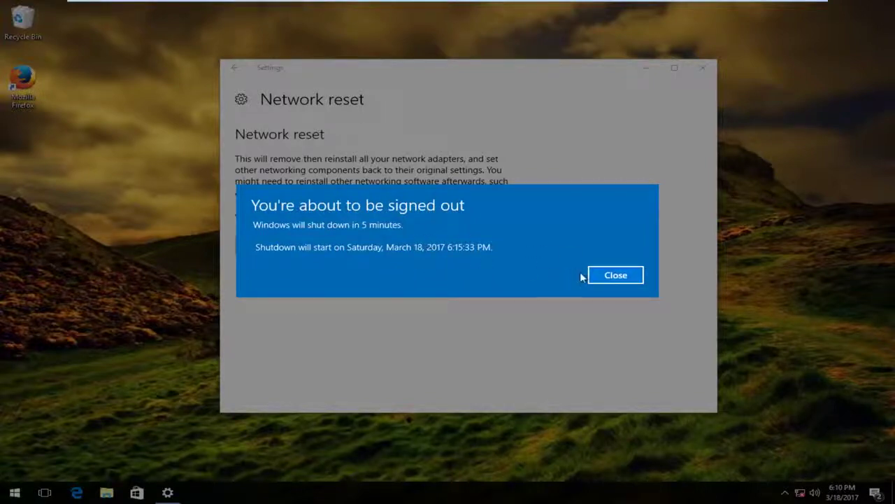
left_click(610, 274)
Close Settings and restart the PC from the Start menu's power options
left_click(702, 68)
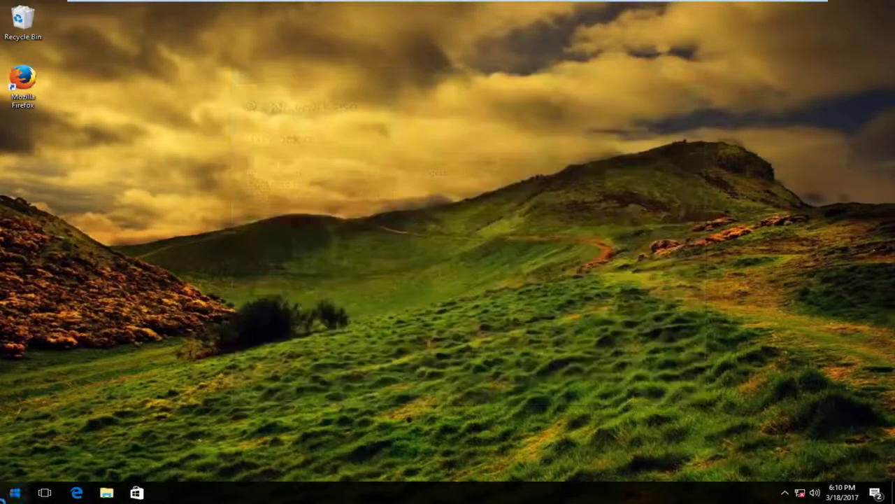
left_click(14, 493)
left_click(14, 468)
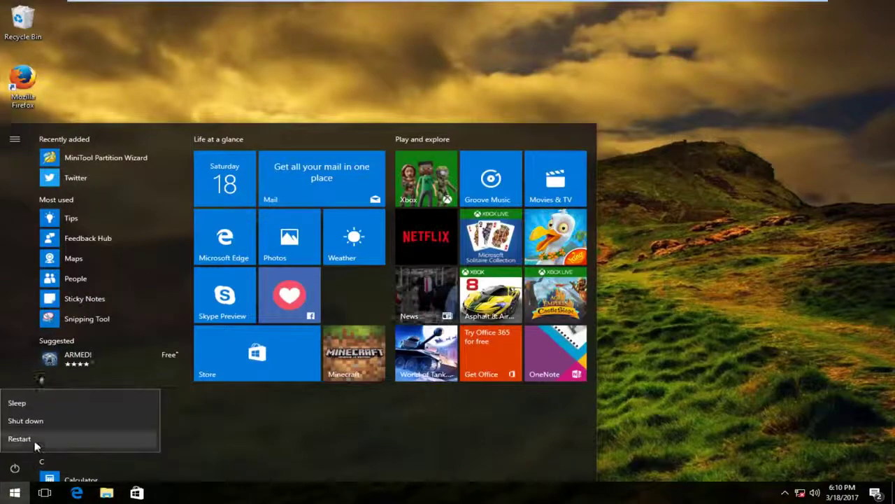
left_click(35, 438)
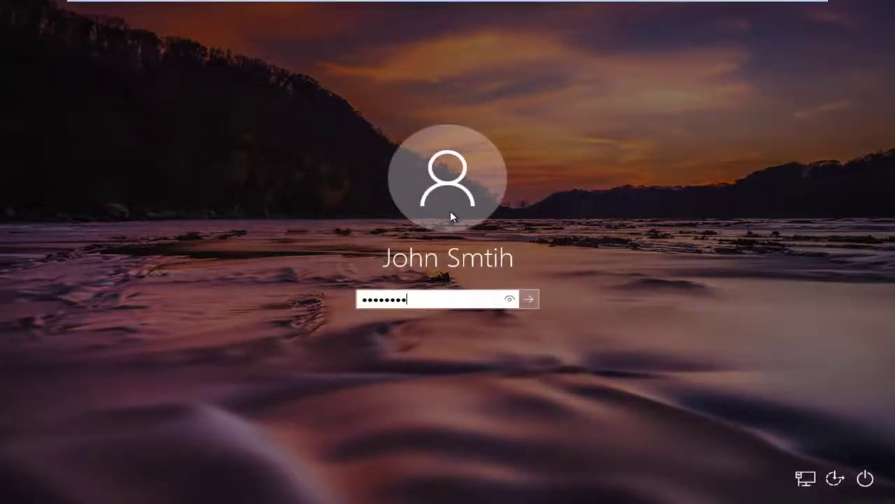
Submit the account password at the sign-in screen to reach the desktop
key("Return")
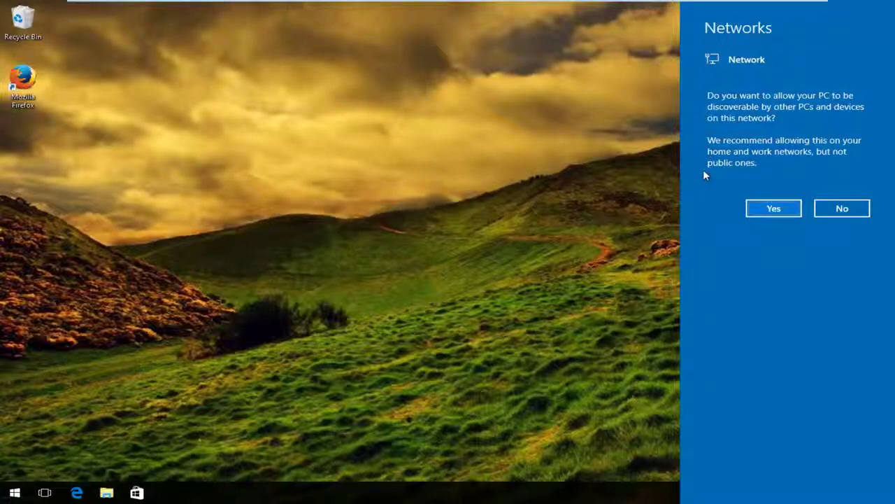
Answer No so the PC stays hidden from other devices on this network
left_click(825, 212)
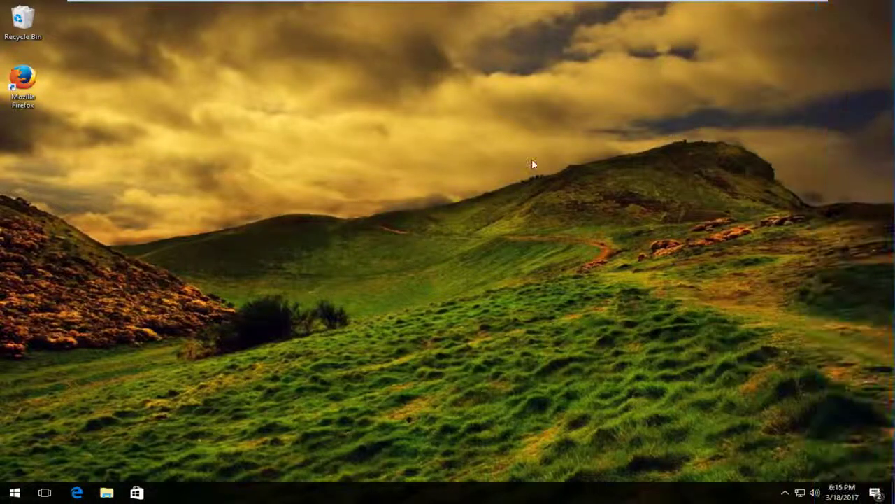